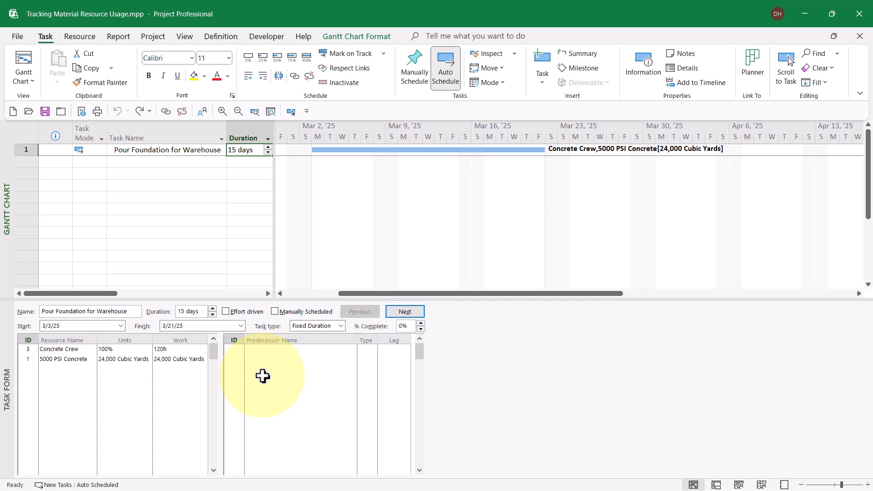
- Review the Units and Work values of the Concrete Crew and 5000 PSI Concrete assignments in the Task Form
click(78, 350)
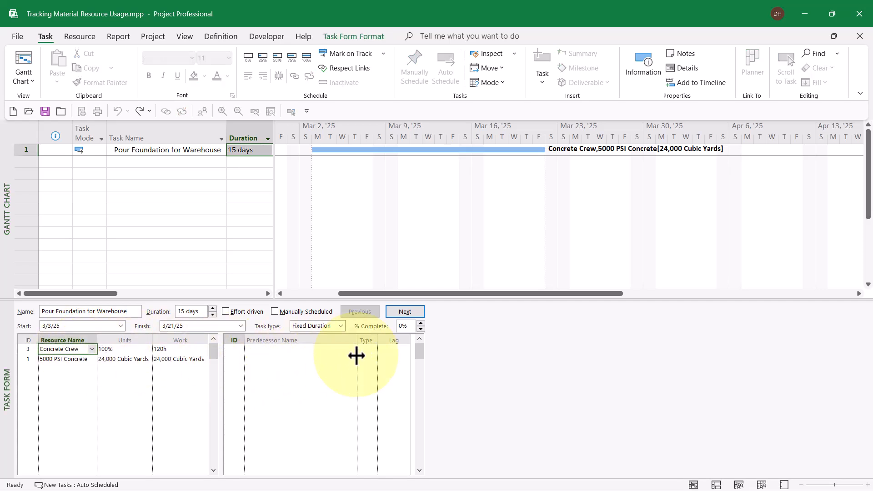
click(135, 349)
click(191, 349)
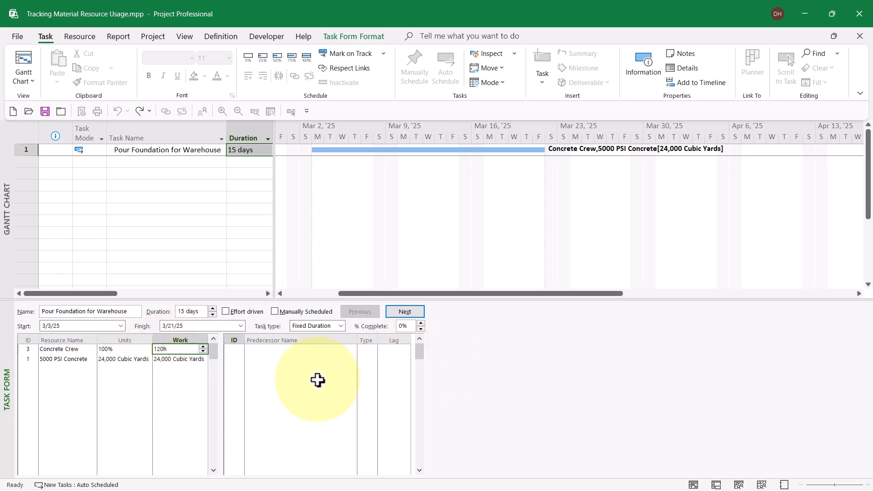
click(80, 360)
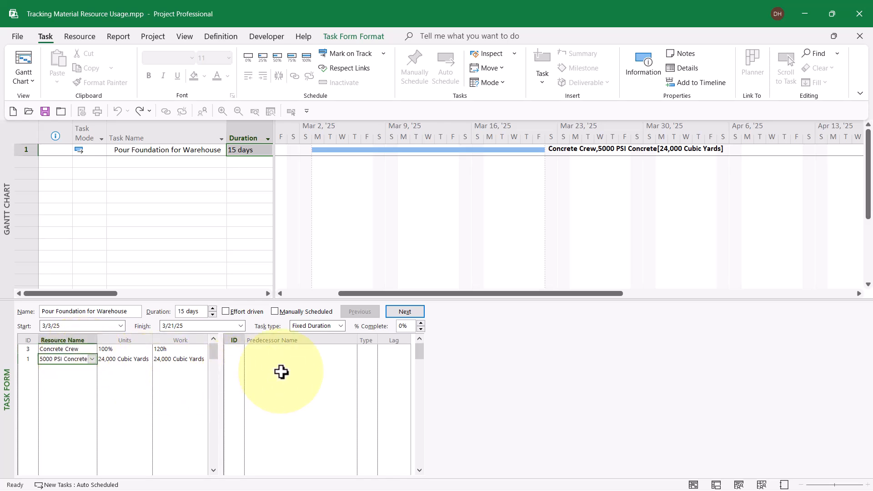
click(142, 360)
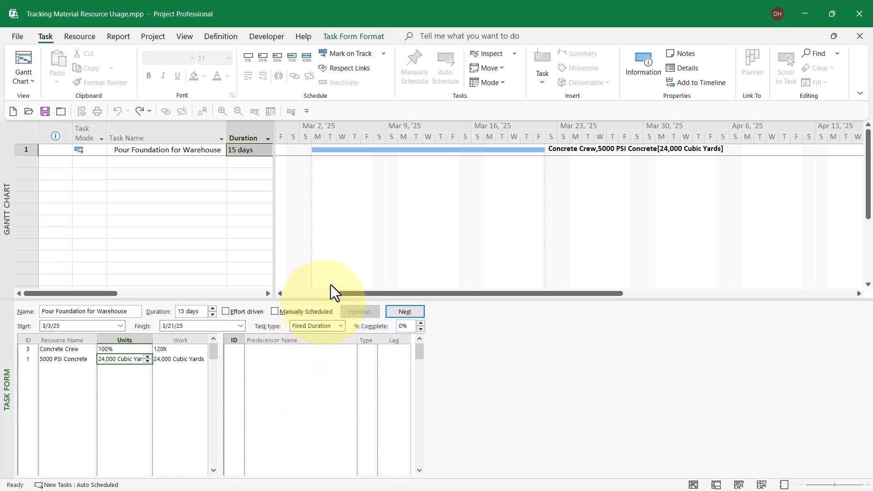
- Hide the split Task Form pane and switch from the Gantt Chart to the Task Usage view
right_click(339, 203)
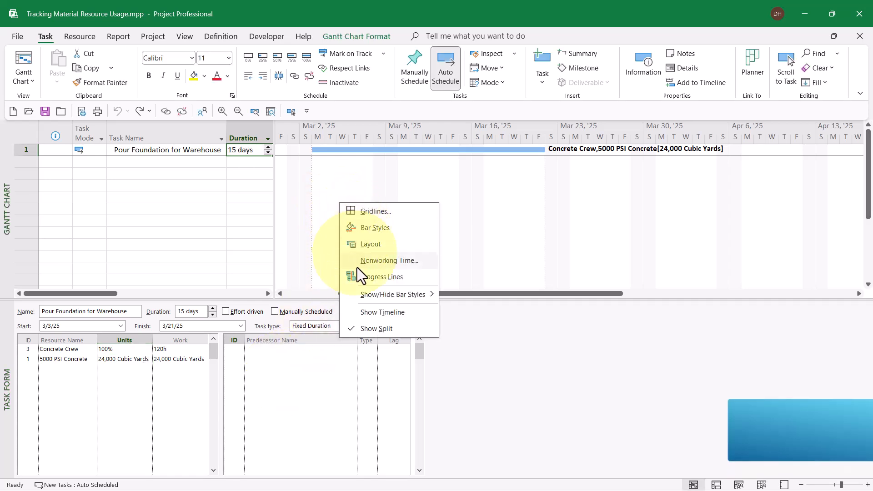
click(362, 323)
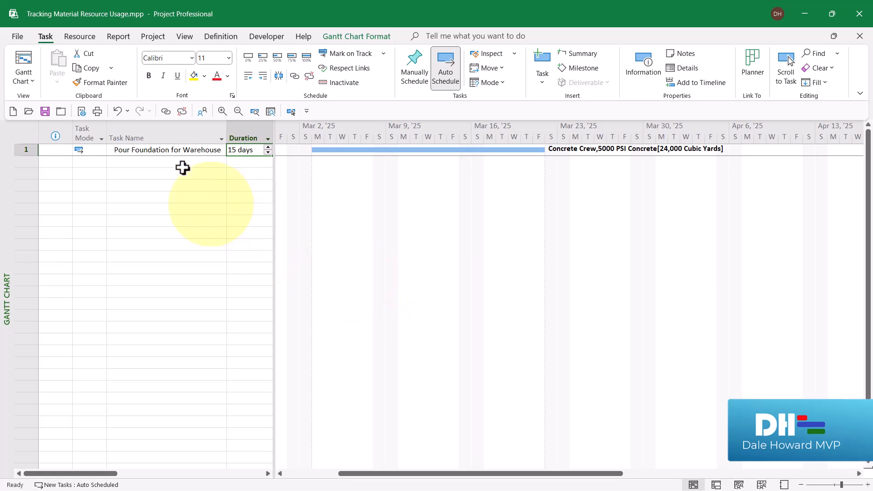
click(31, 81)
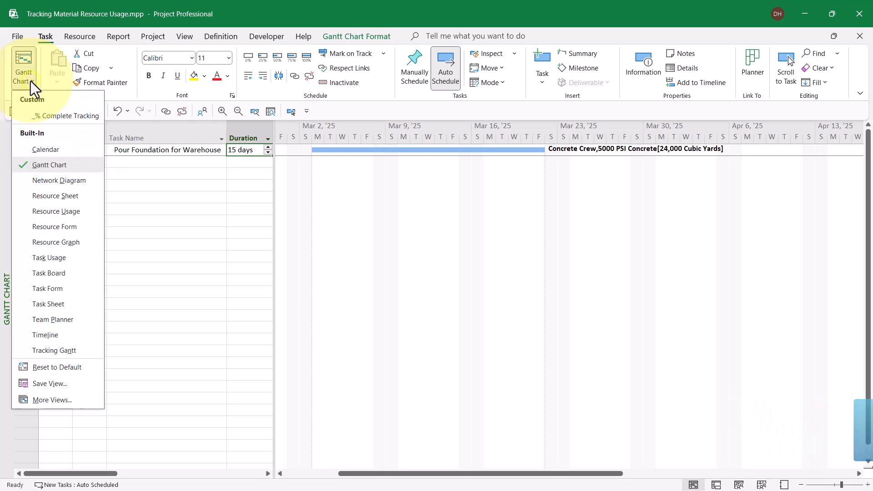
click(53, 257)
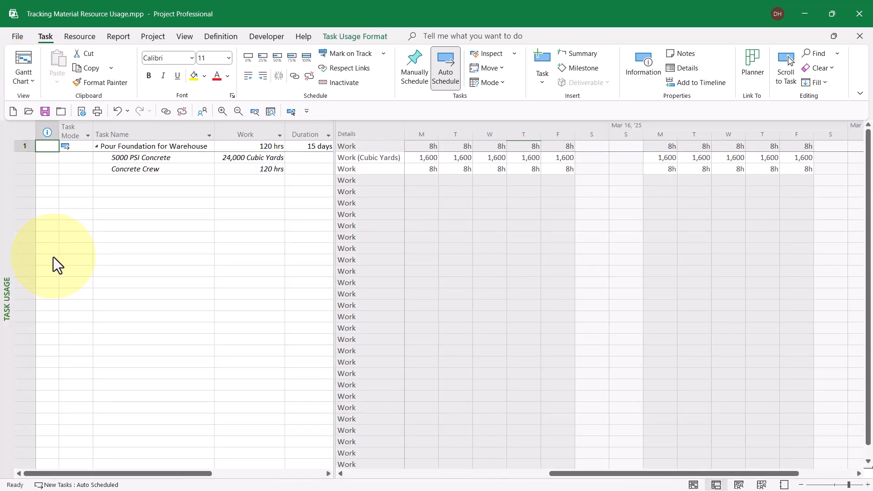
- Apply the Work table to the Task Usage view and widen the table area to show the columns through Remaining
right_click(24, 130)
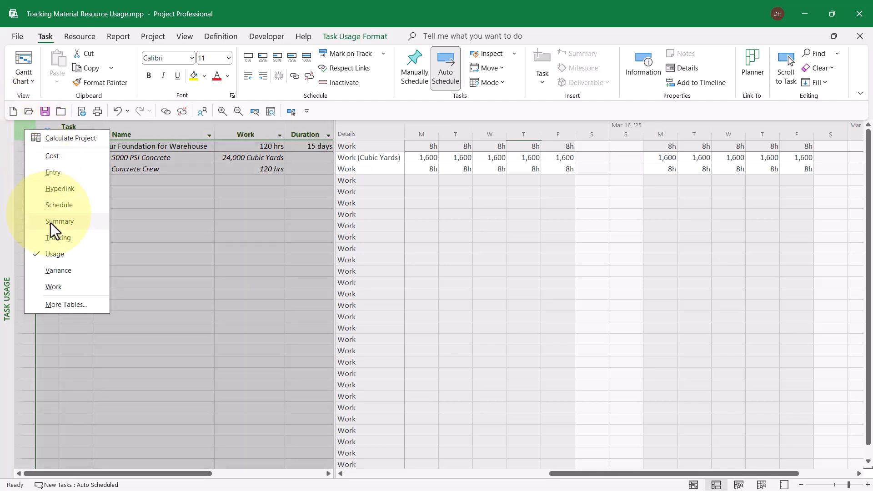
click(58, 286)
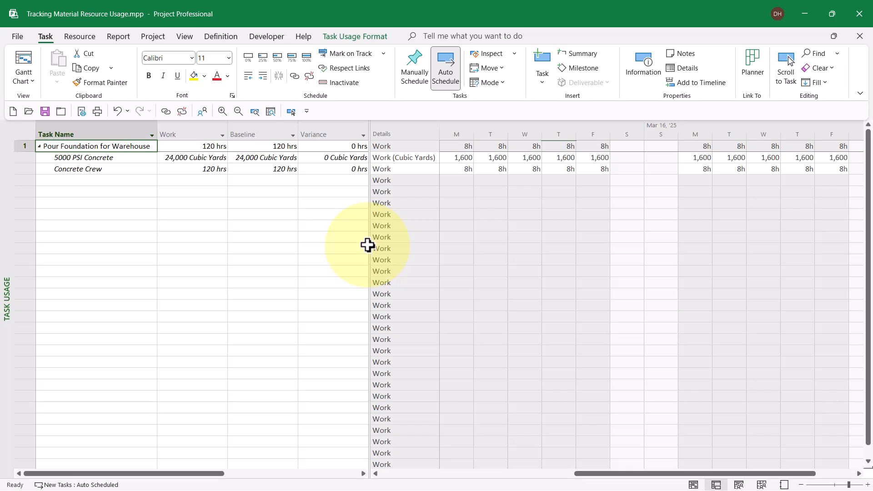
drag(369, 245, 495, 246)
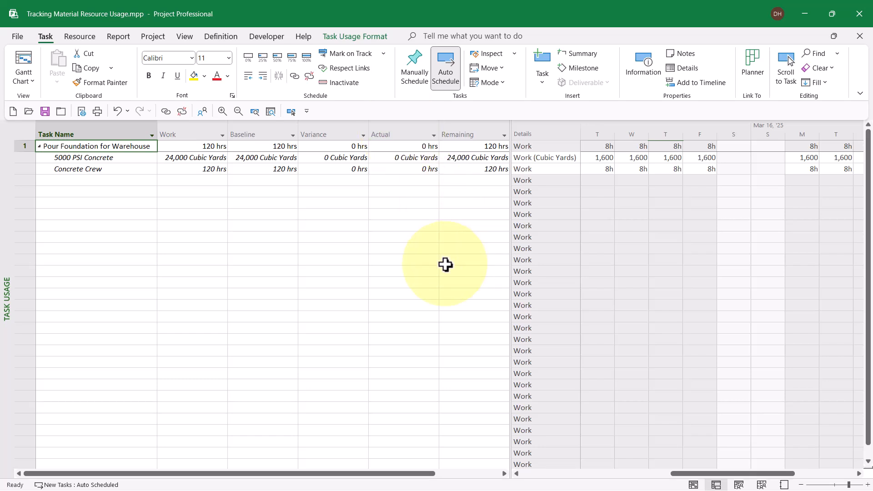
- Enter first-period actual work of 40 hrs for the Concrete Crew and 8000 cubic yards for 5000 PSI Concrete
click(407, 169)
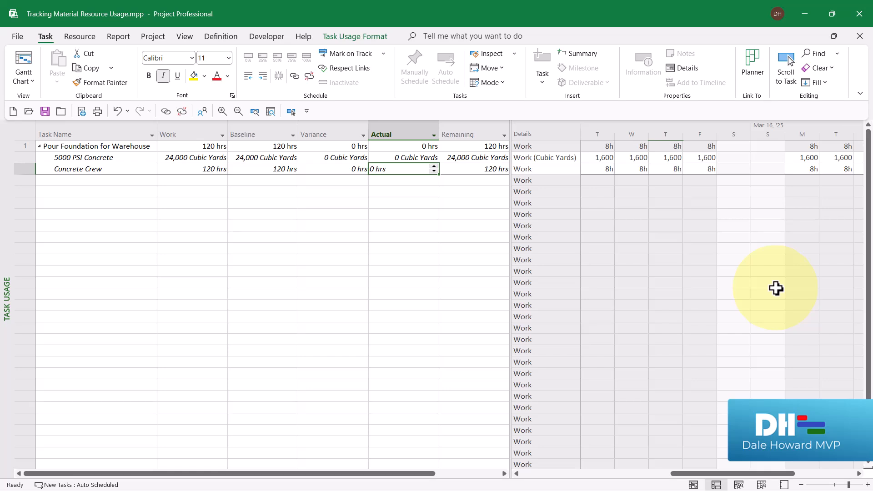
text(40)
key(Return)
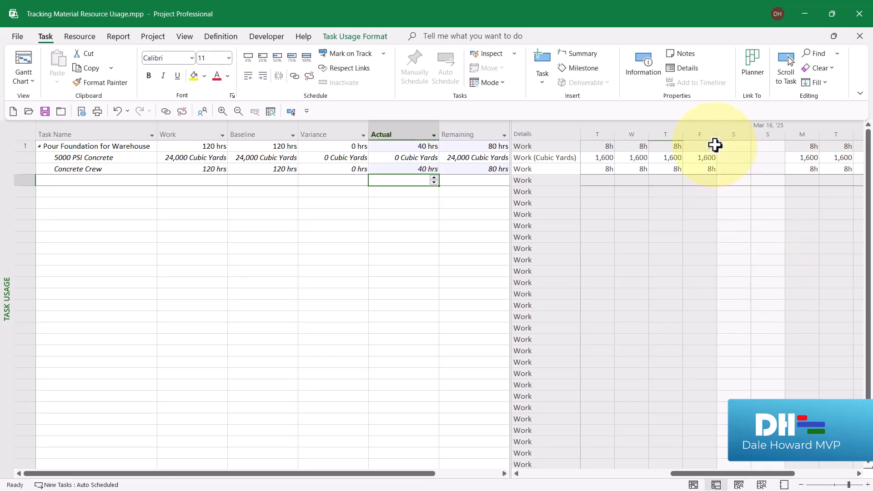
click(403, 158)
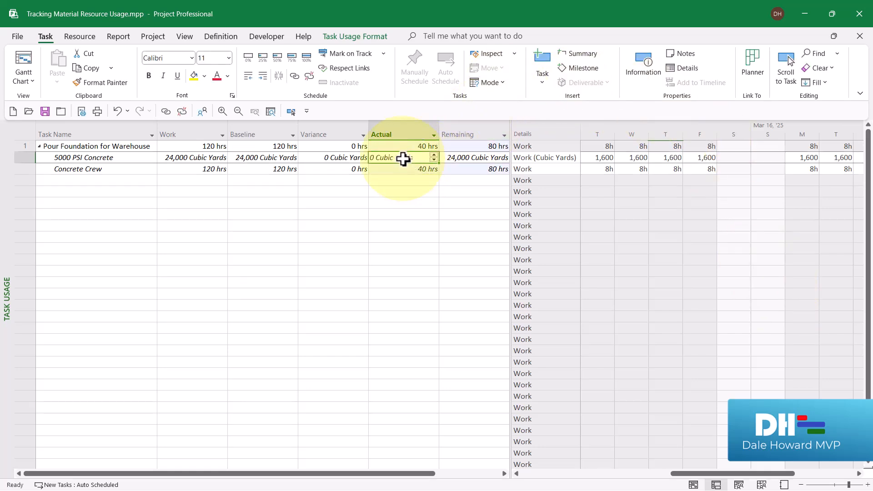
text(8)
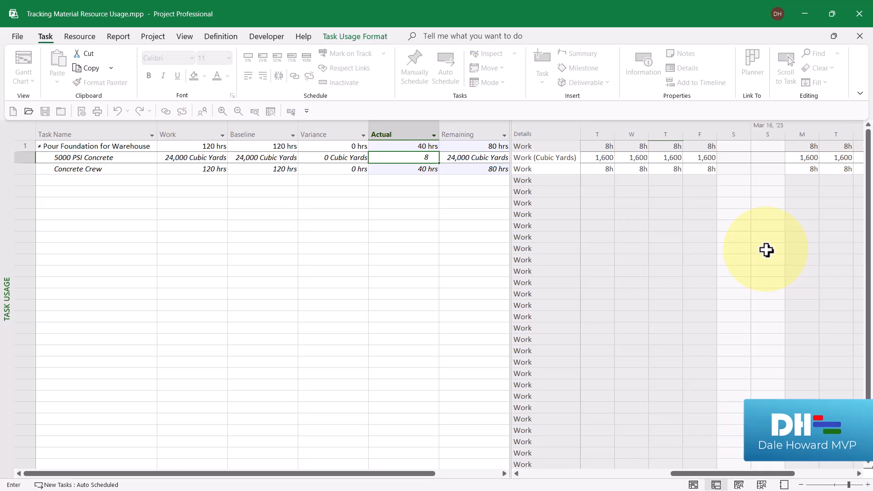
text(000)
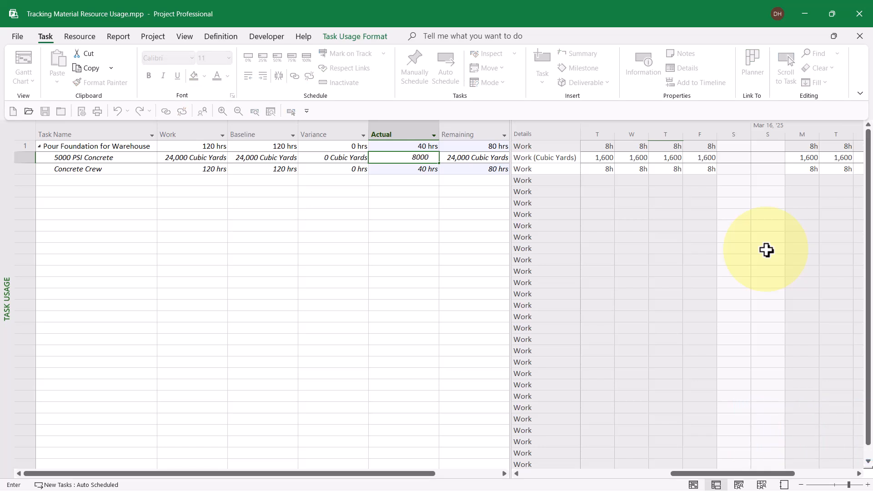
key(Return)
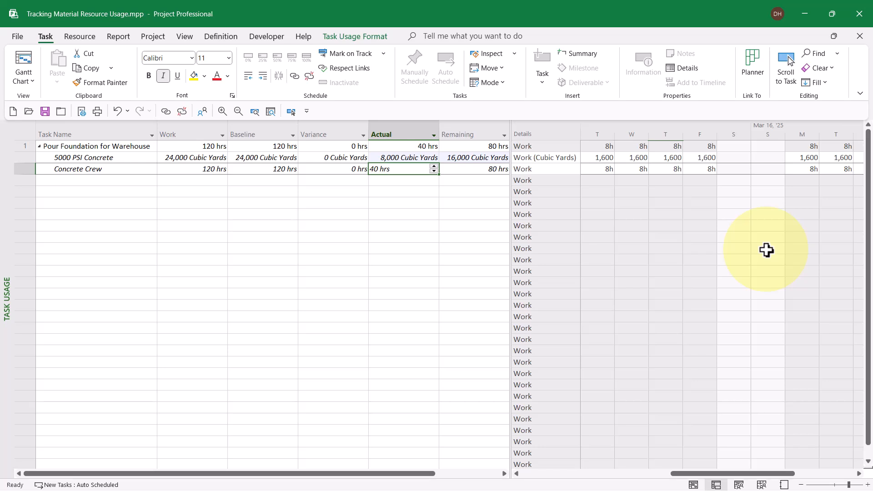
- Update cumulative actual work to 80 hrs for the Concrete Crew and 16000 cubic yards for 5000 PSI Concrete
text(80)
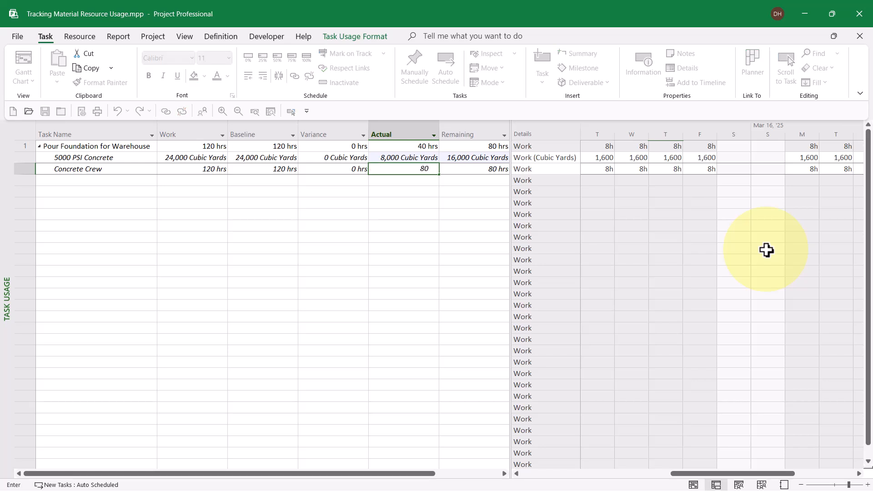
key(Return)
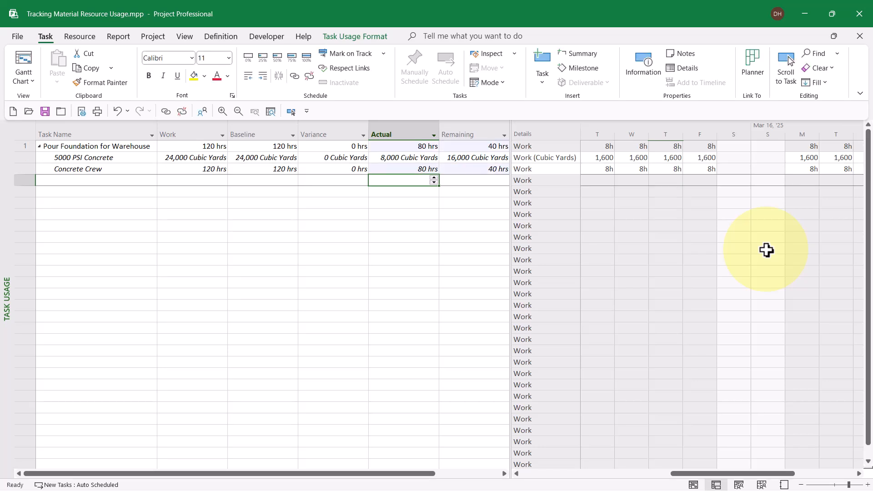
click(408, 159)
text(1)
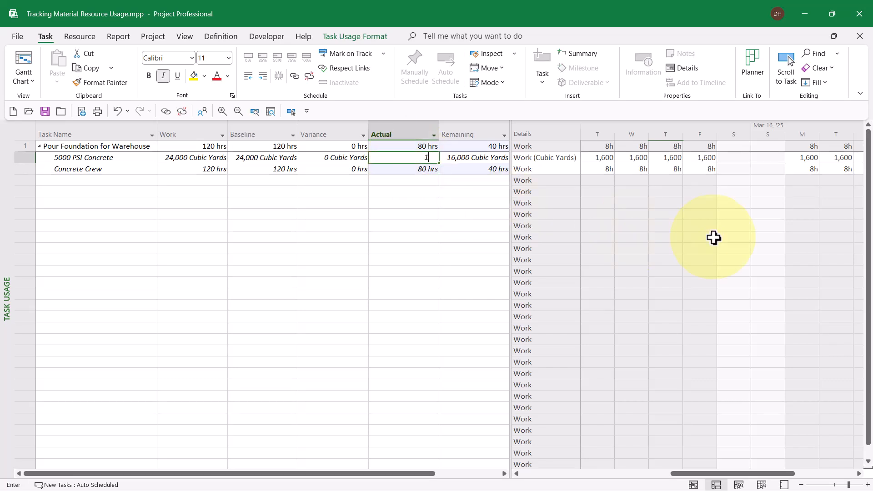
text(6000)
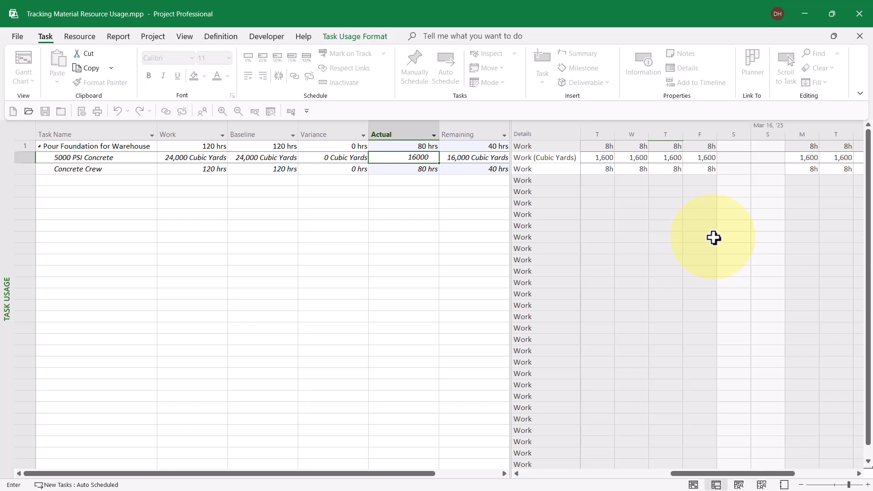
key(Return)
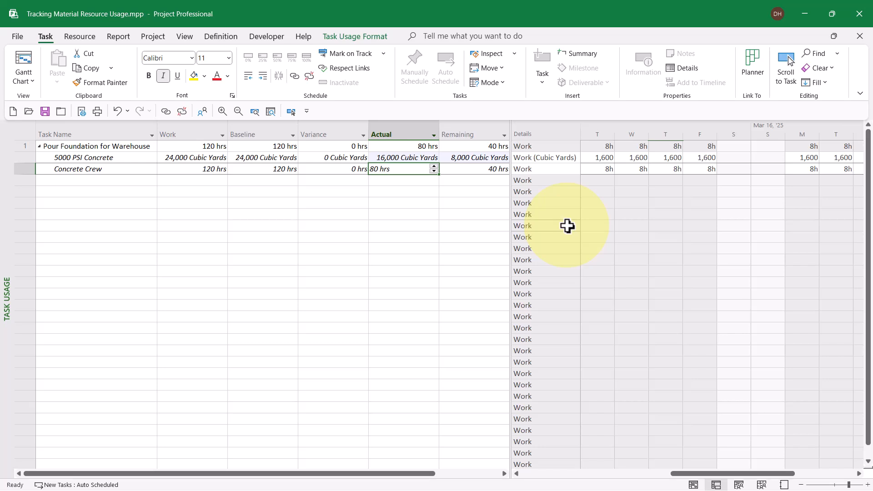
- Update final actual work to 132 hrs for the Concrete Crew and 30000 cubic yards for 5000 PSI Concrete
text(1)
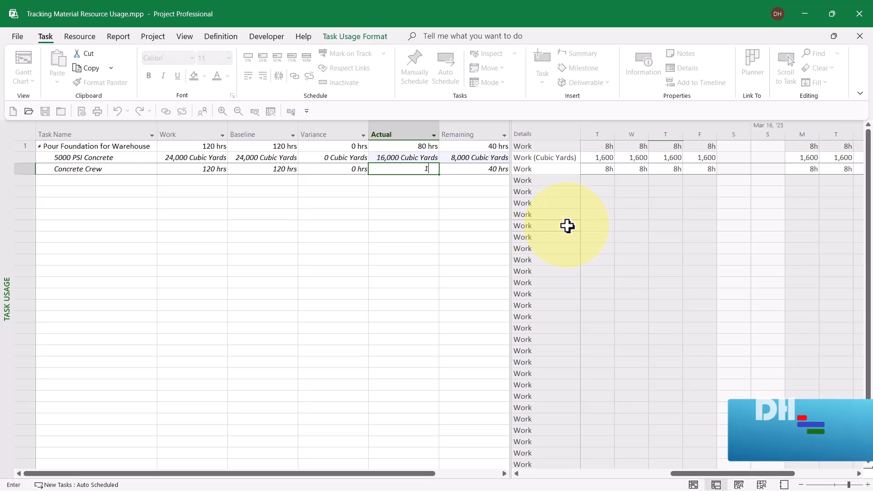
text(3)
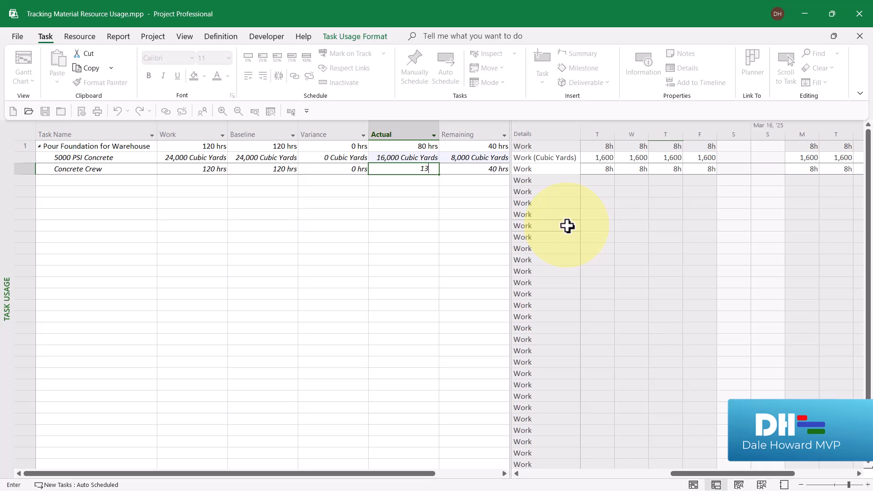
text(2)
key(Return)
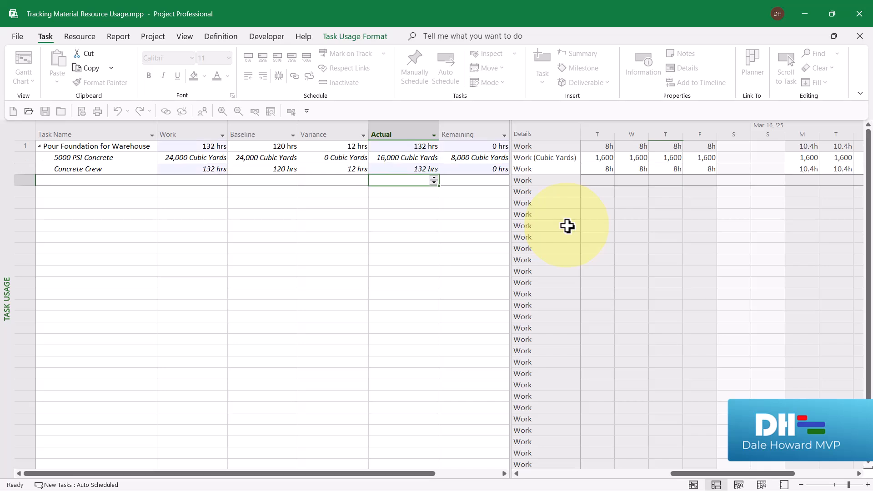
click(401, 158)
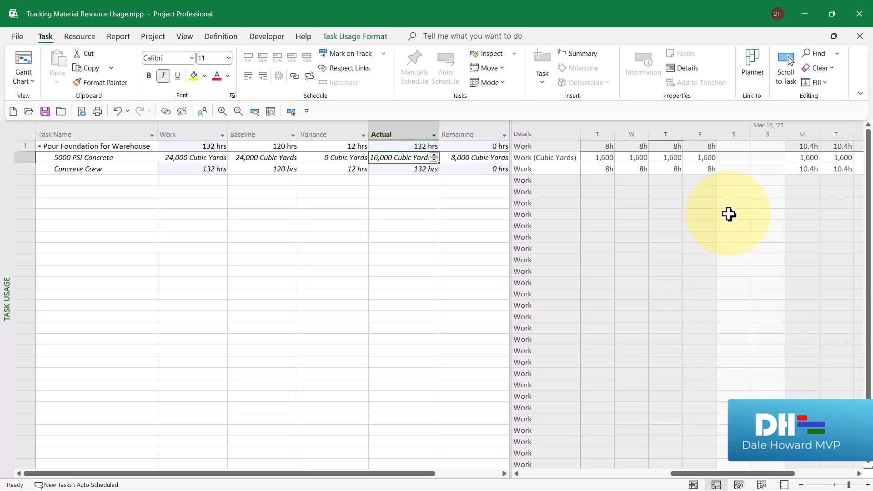
key(F2)
text(30)
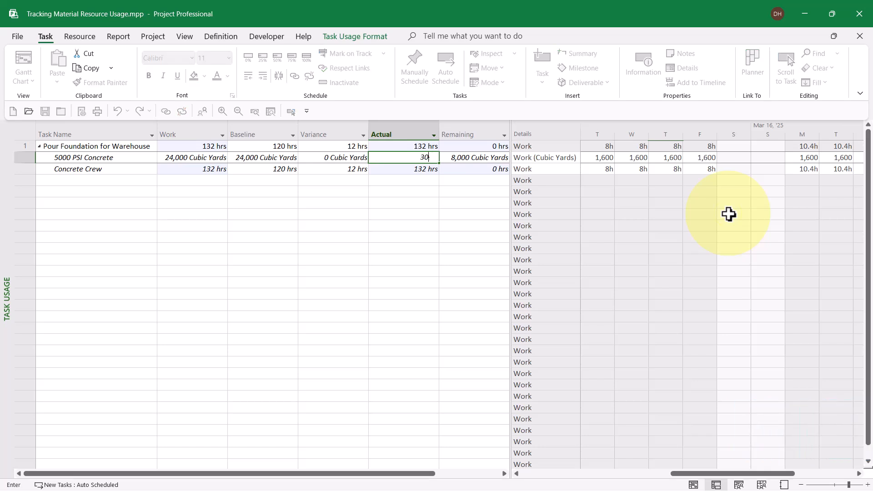
text(000)
key(Return)
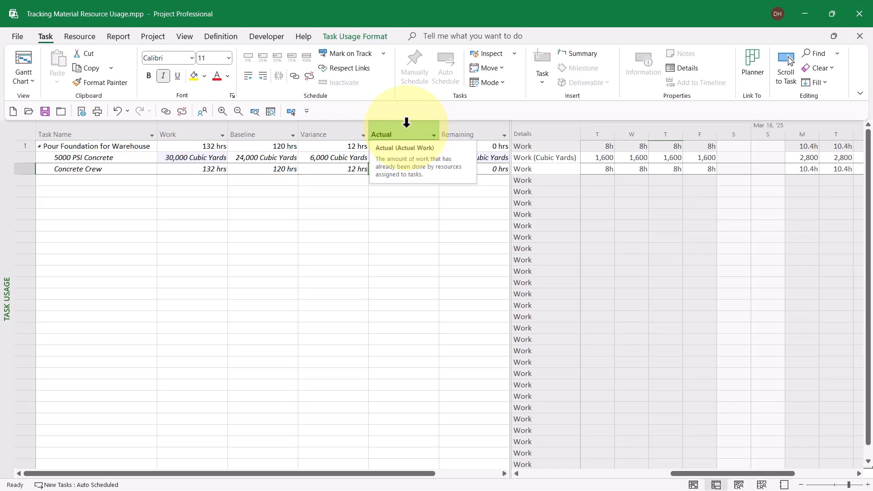
- Examine the Actual and Variance values of the Concrete Crew and 5000 PSI Concrete assignments
click(412, 168)
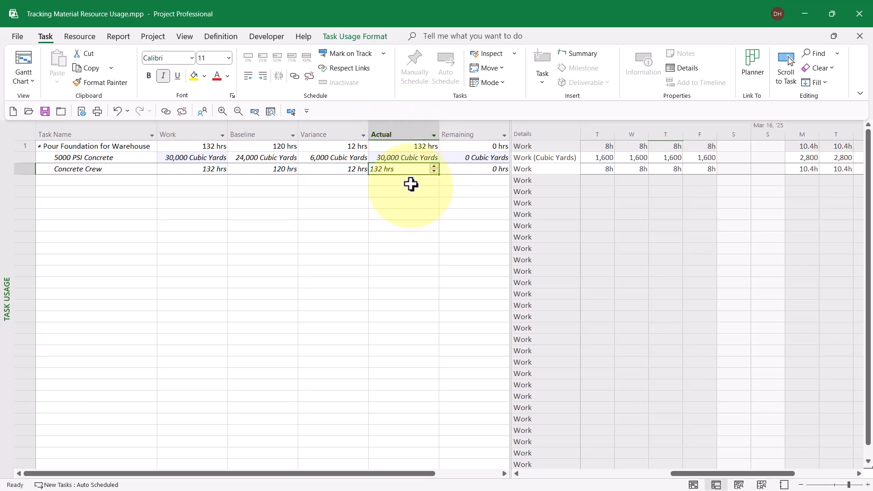
click(411, 157)
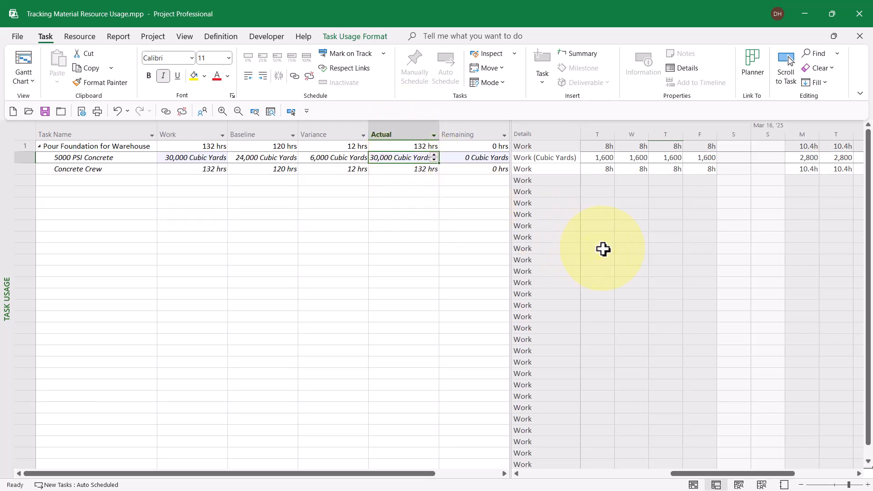
click(411, 171)
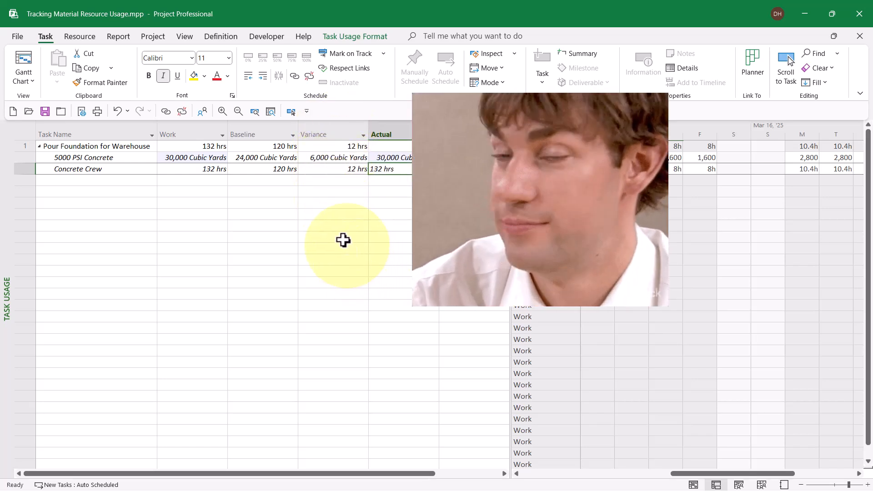
click(343, 169)
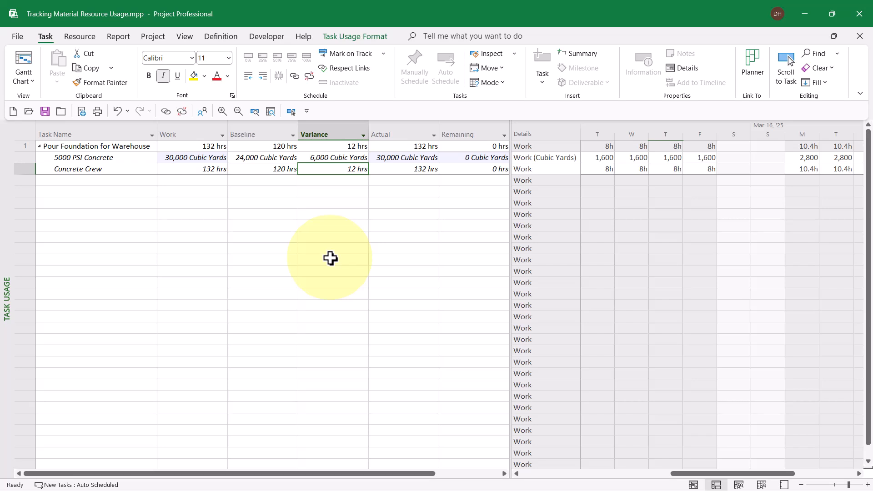
click(334, 158)
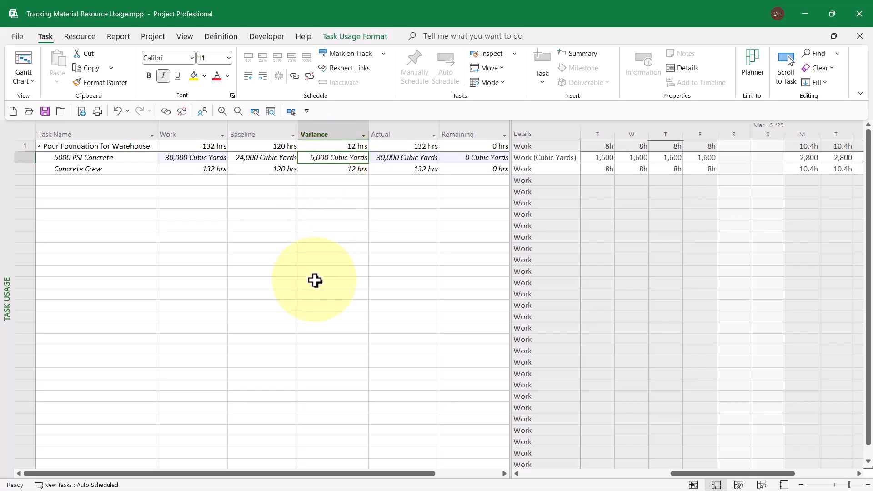